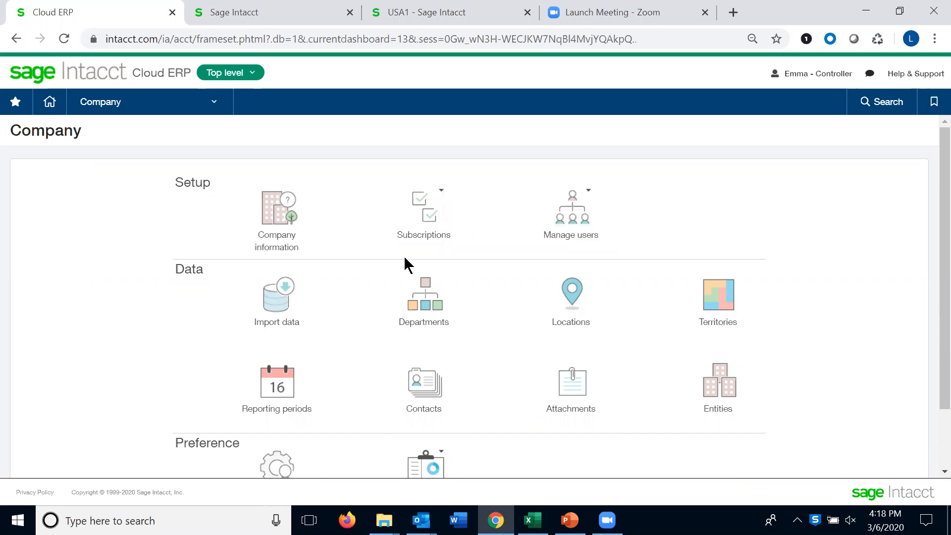
Step: Open the items list from the bookmarked Order Entry overview
left_click(934, 101)
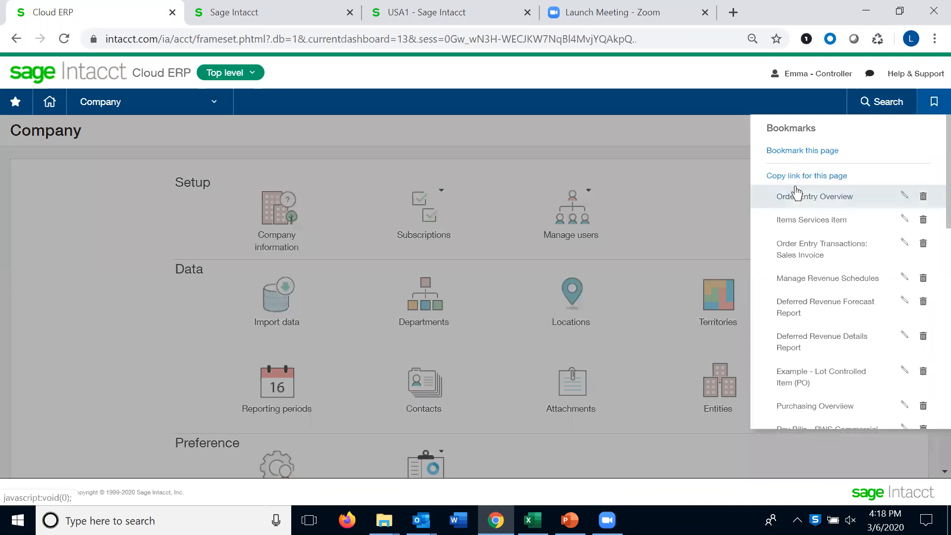
left_click(794, 196)
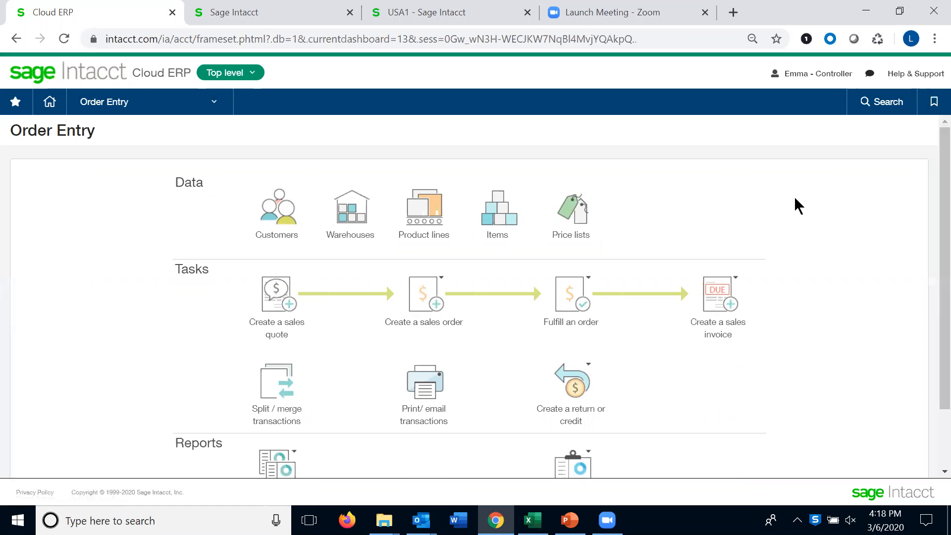
left_click(501, 213)
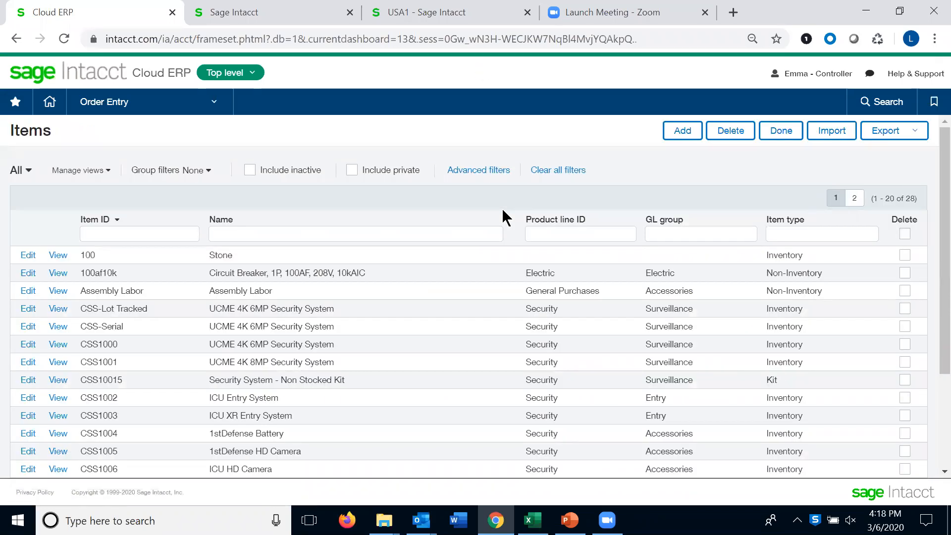
Step: Filter the items by the item ID "services", open the Services item for editing and view its contract term settings
left_click(87, 233)
type("services")
key("Return")
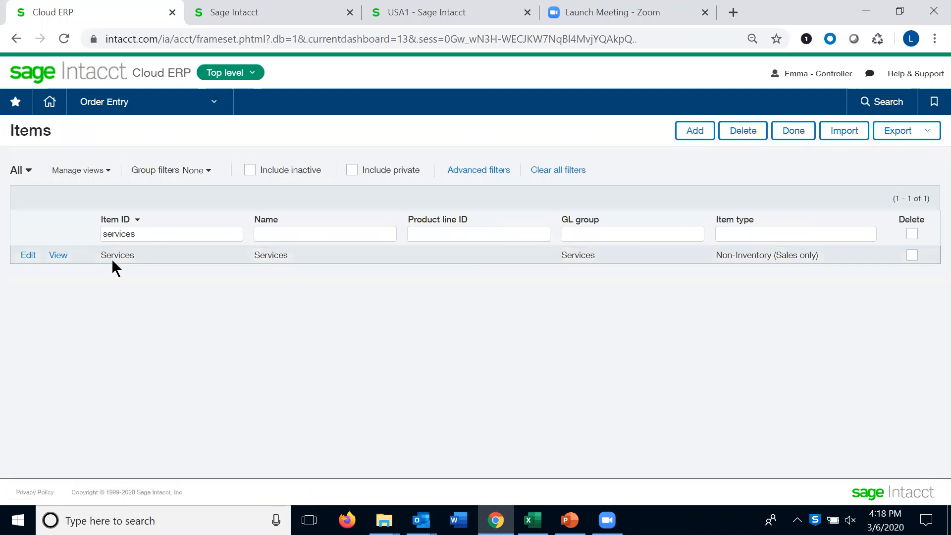
left_click(26, 258)
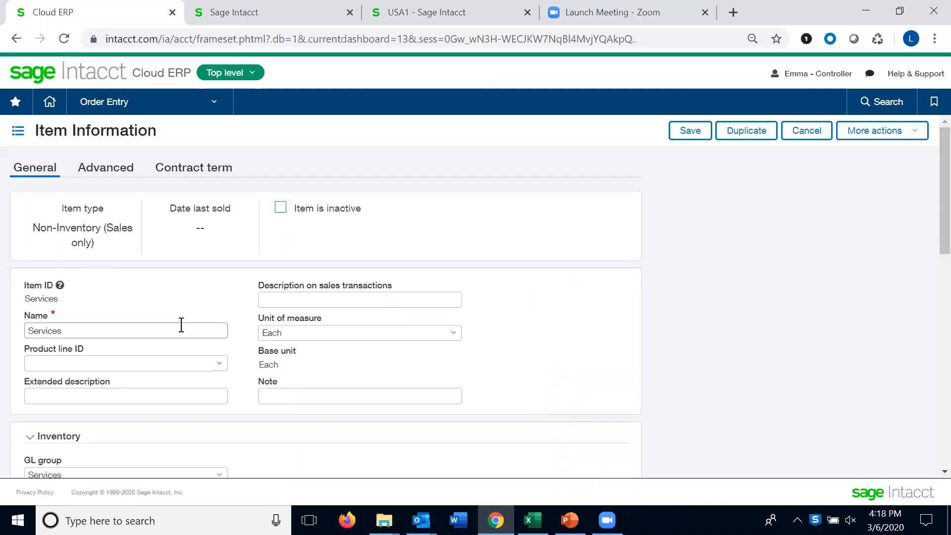
left_click(184, 171)
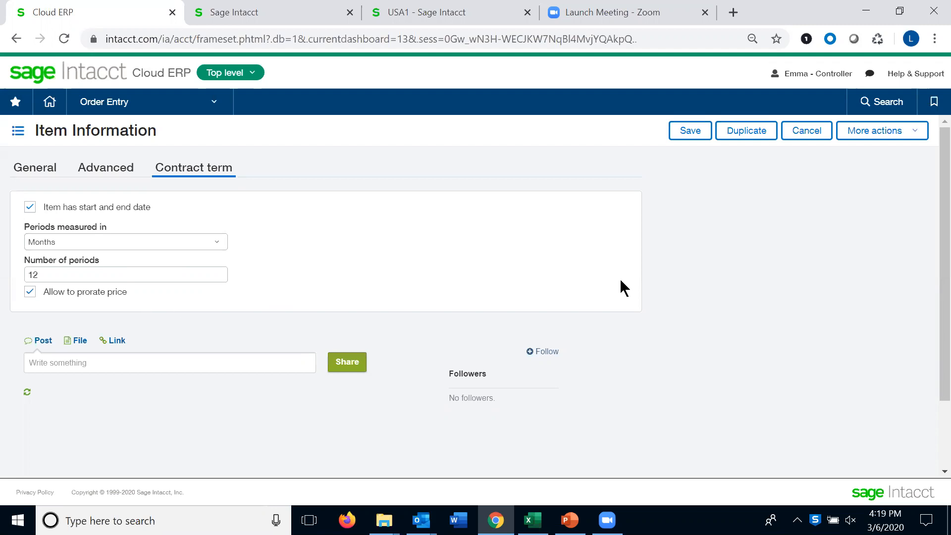
Step: Open the 03/04/2020 sales invoice that has revenue schedules from the bookmarked sales invoice list and review its history
left_click(934, 104)
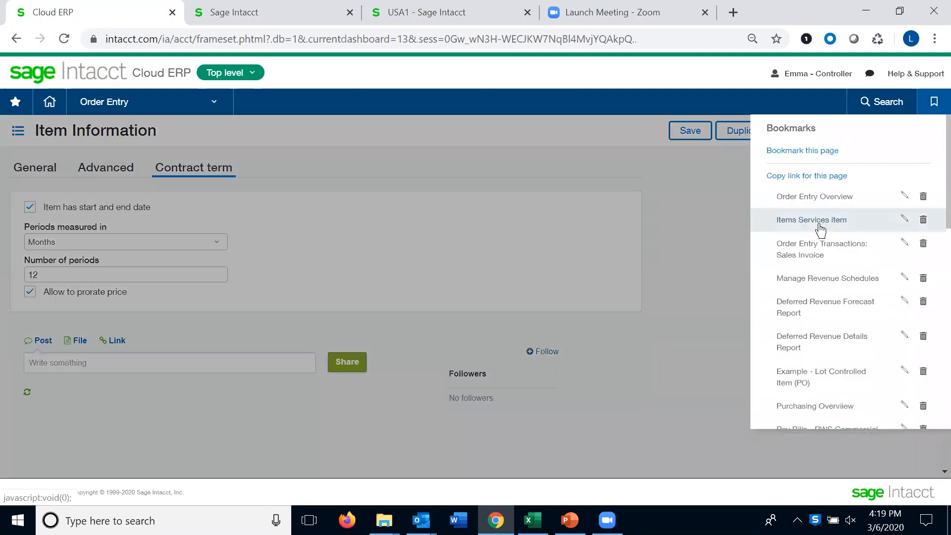
left_click(810, 250)
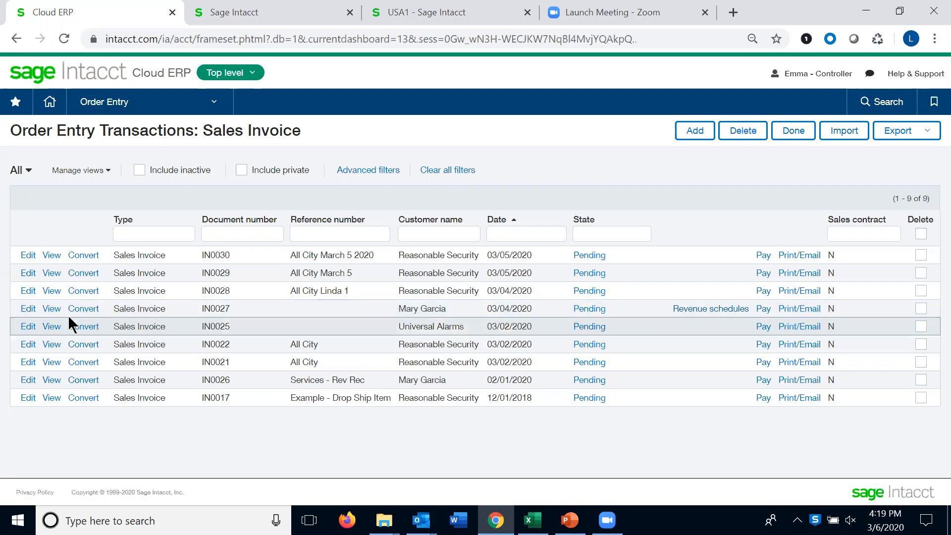
left_click(29, 311)
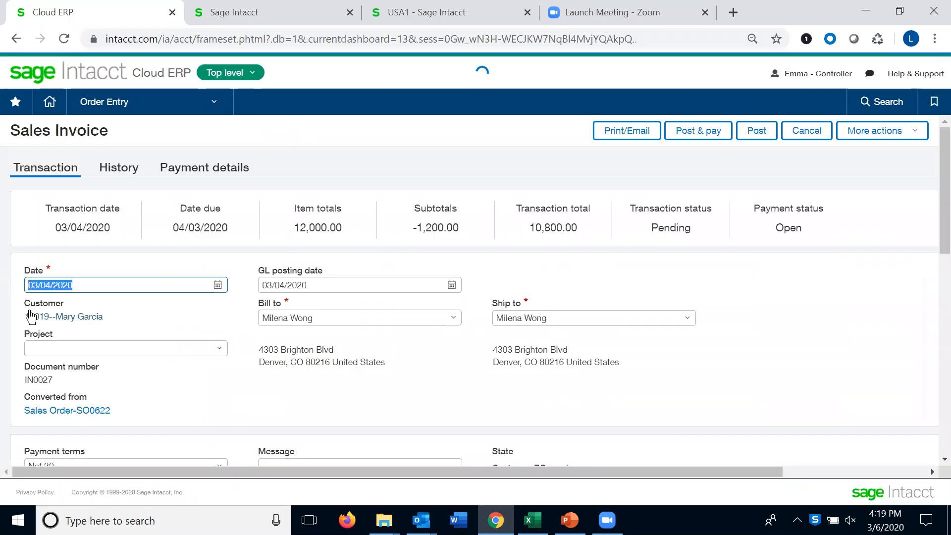
left_click(117, 172)
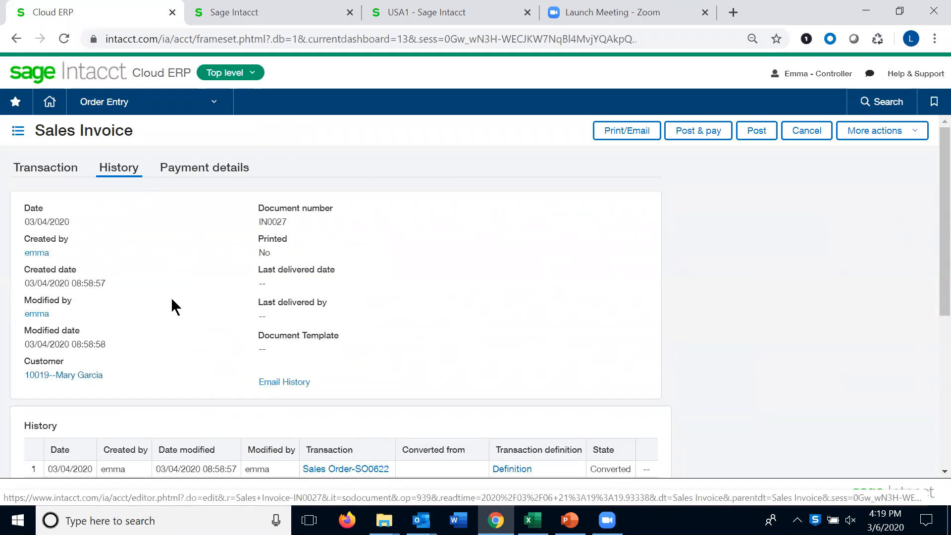
scroll(170, 305, "down", 2)
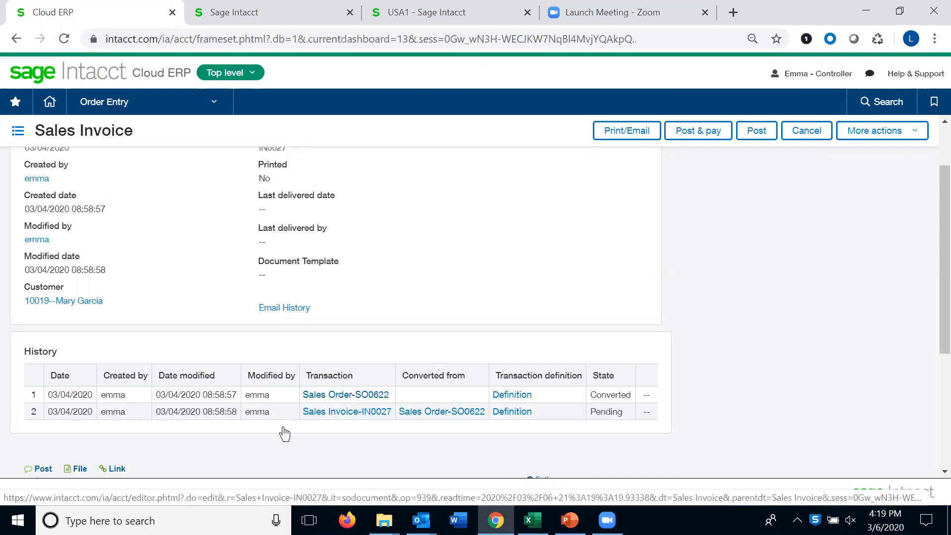
Step: Open the pending sales invoice from its history in a full-size view and examine its entries
left_click(342, 418)
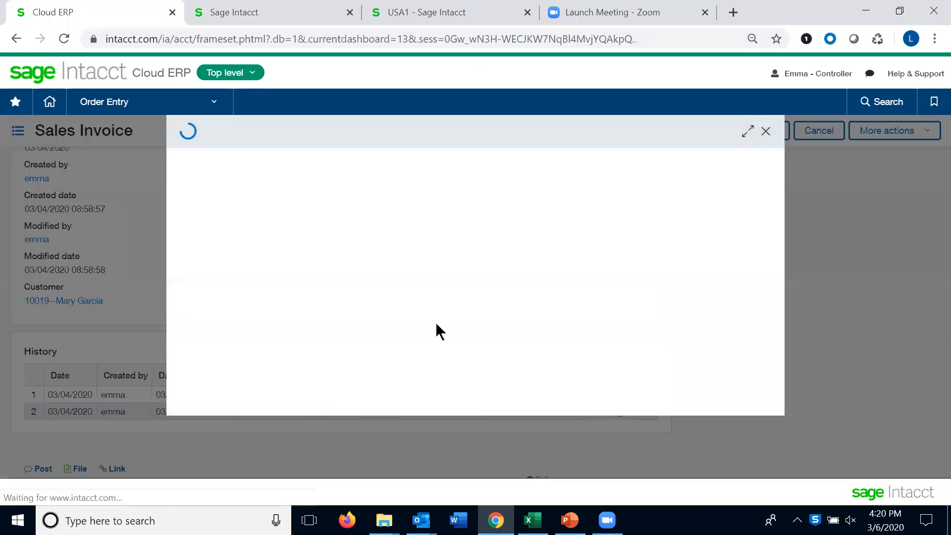
left_click(748, 131)
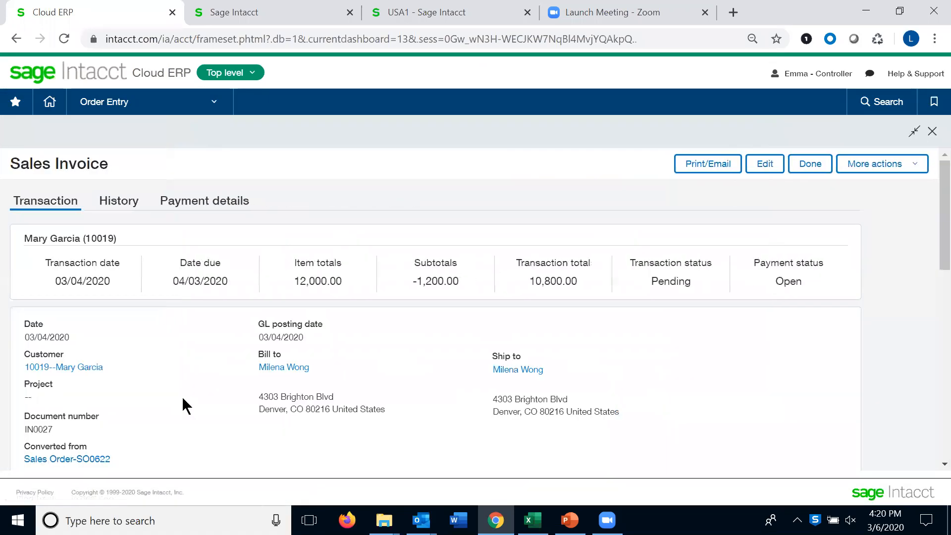
scroll(154, 400, "down", 6)
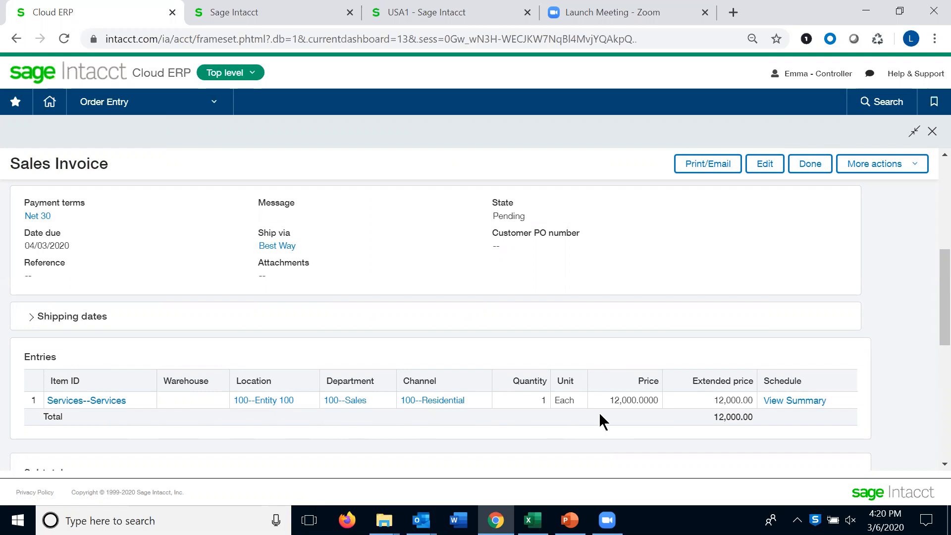
scroll(598, 412, "down", 3)
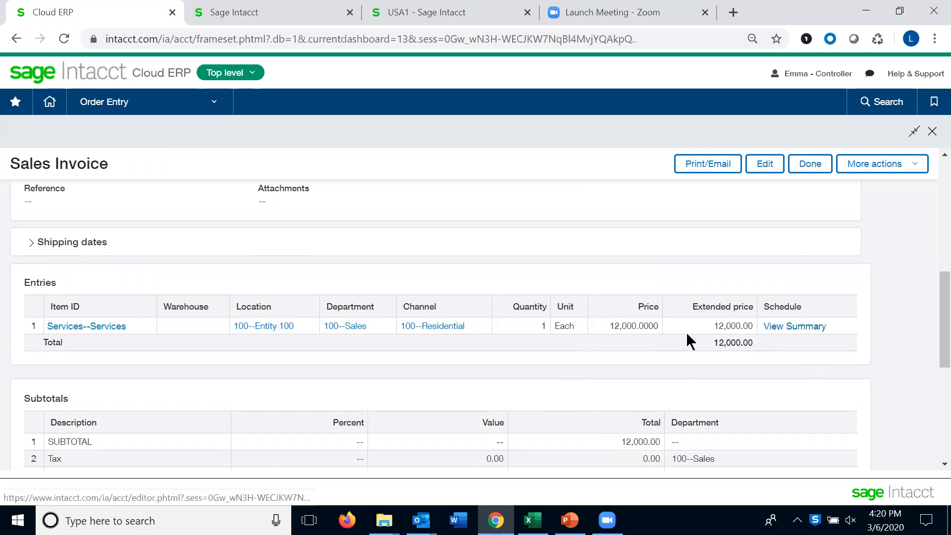
Step: Show the details of the Services line entry and review its line subtotals and terms
mouse_move(508, 342)
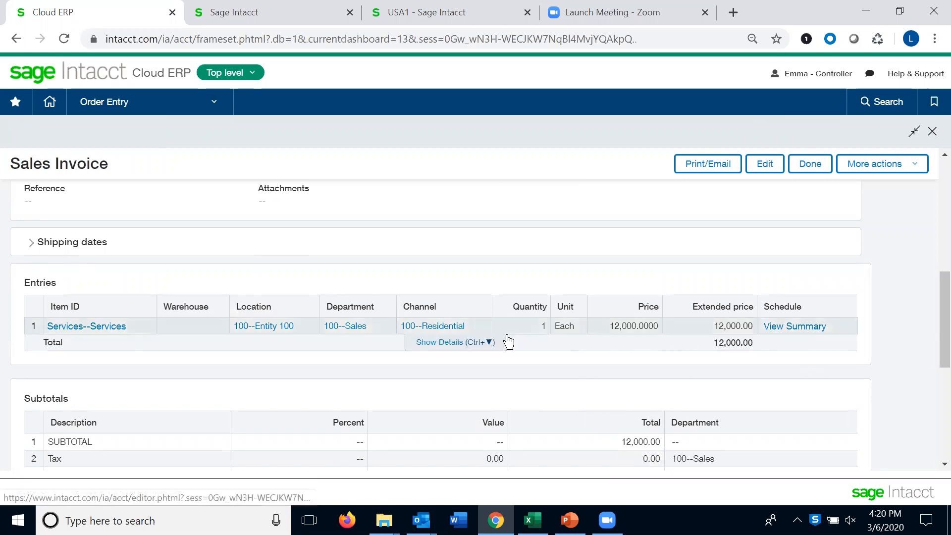
left_click(443, 343)
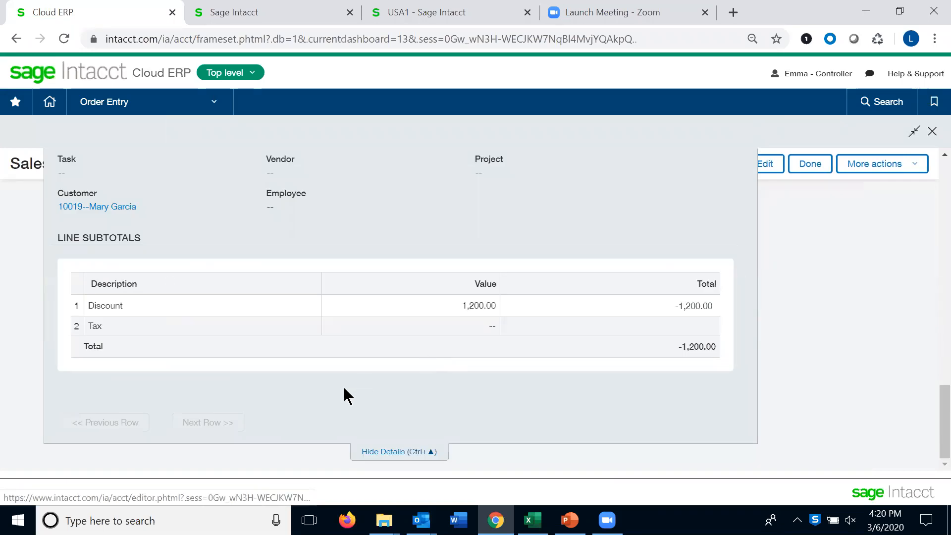
scroll(343, 386, "up", 5)
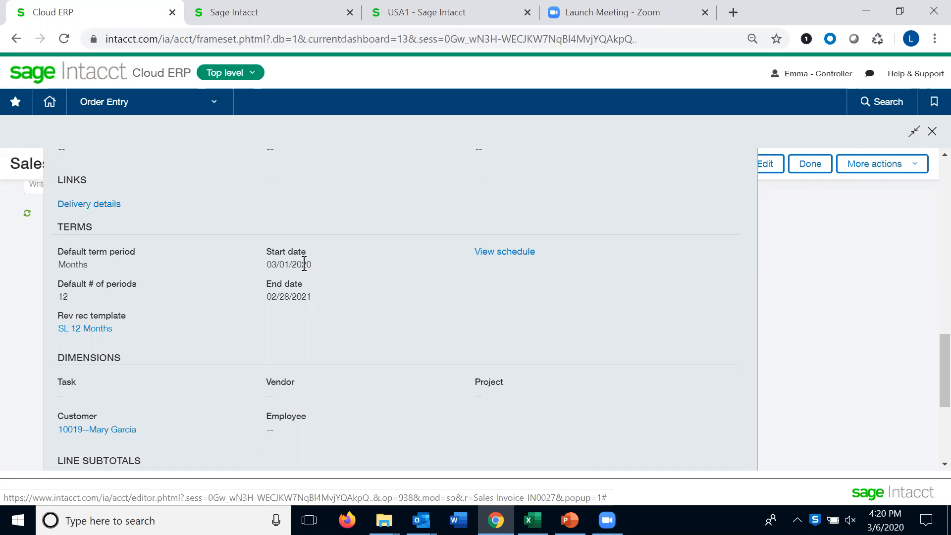
Step: Review the SL 12 Months revenue recognition template in full-size view, and close it
left_click(94, 329)
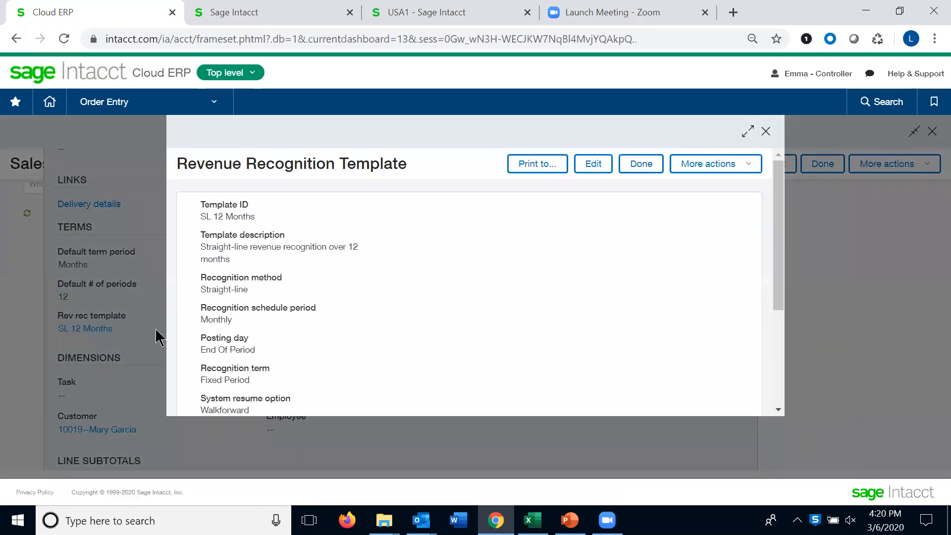
left_click(749, 131)
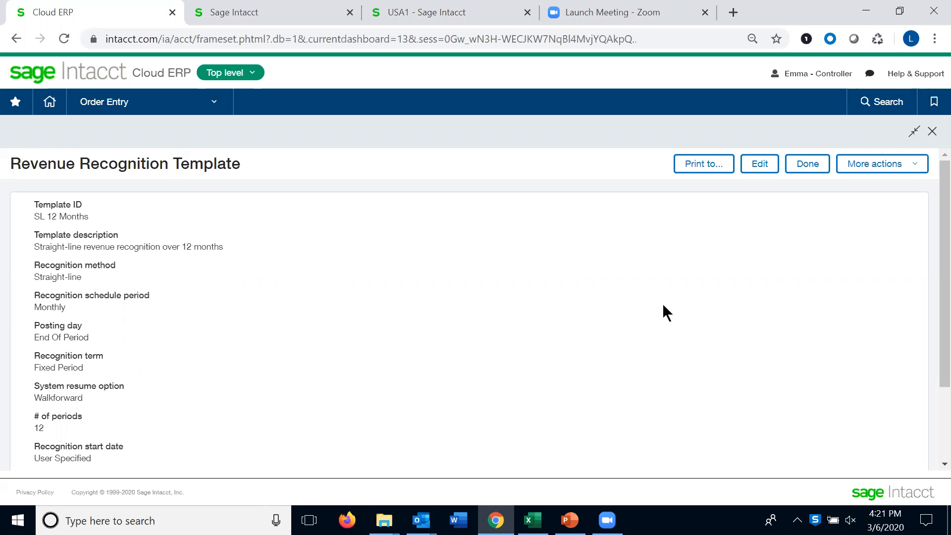
left_click(931, 132)
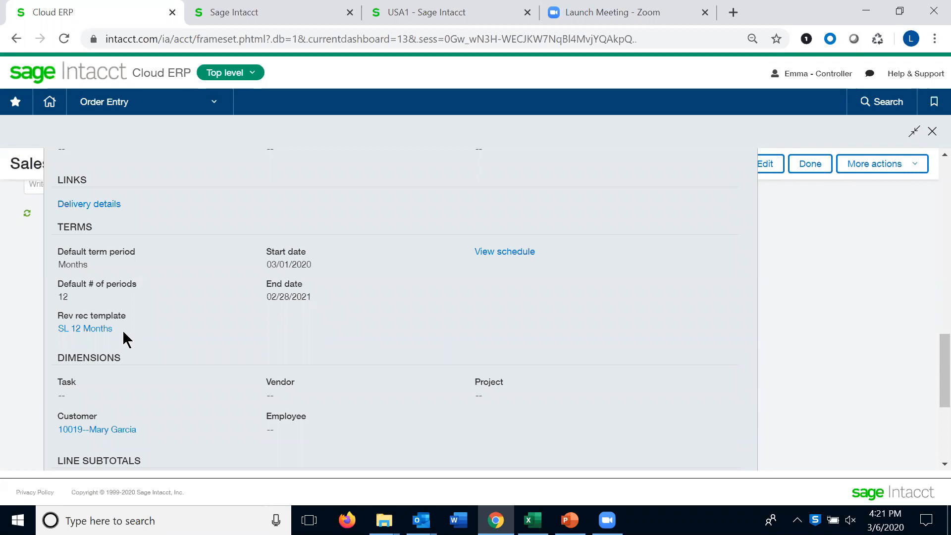
Step: Open the line's revenue recognition schedule in full-size view and examine its header and schedule entries
left_click(485, 253)
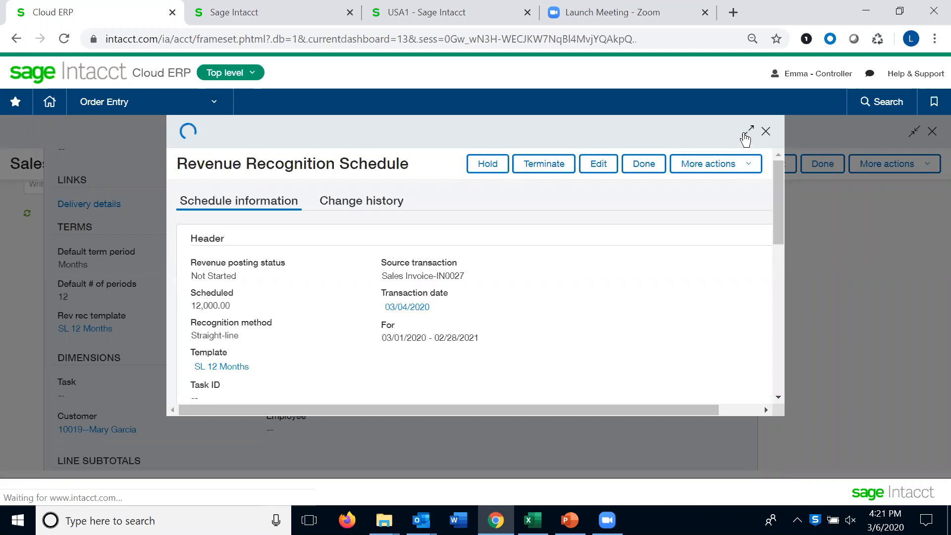
left_click(748, 130)
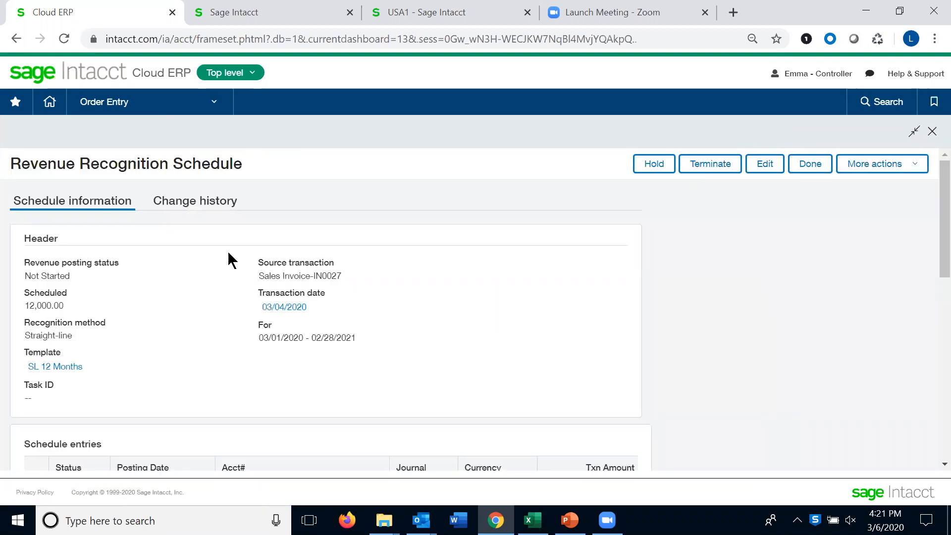
scroll(177, 400, "down", 3)
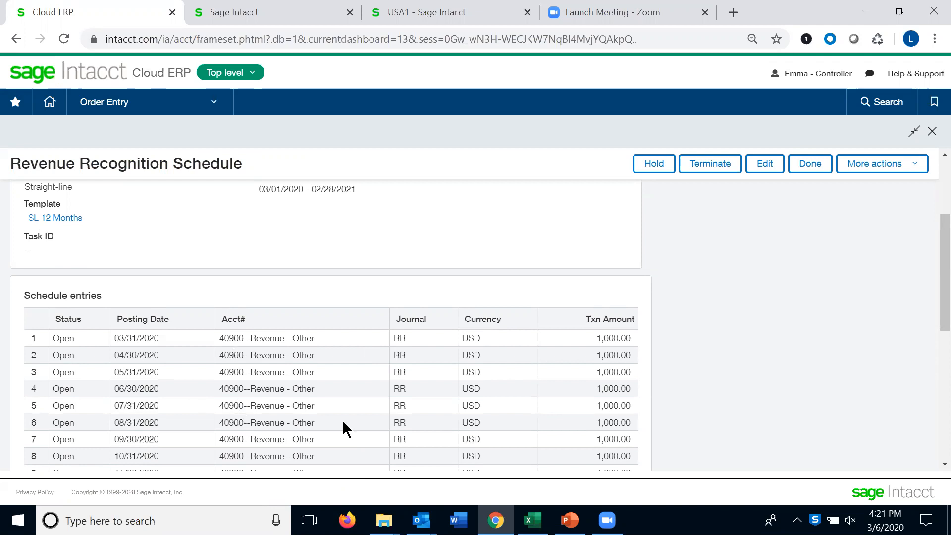
scroll(343, 420, "up", 3)
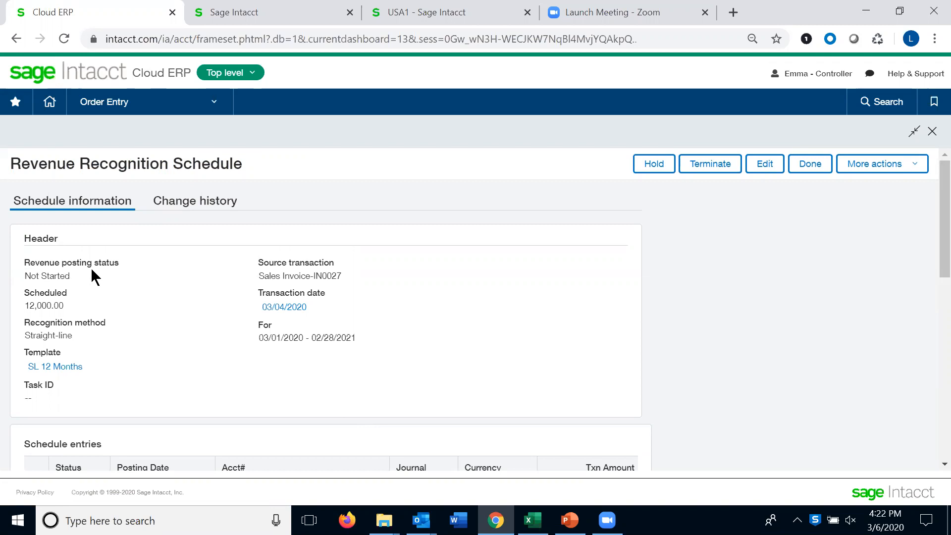
Step: Review the revenue recognition schedule's change history and change logs, and close the schedule
left_click(184, 203)
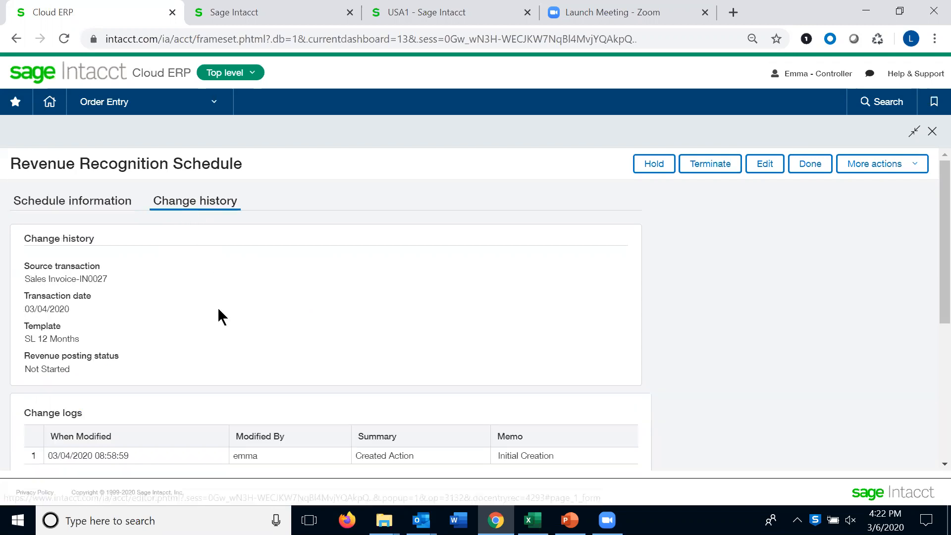
scroll(216, 313, "down", 3)
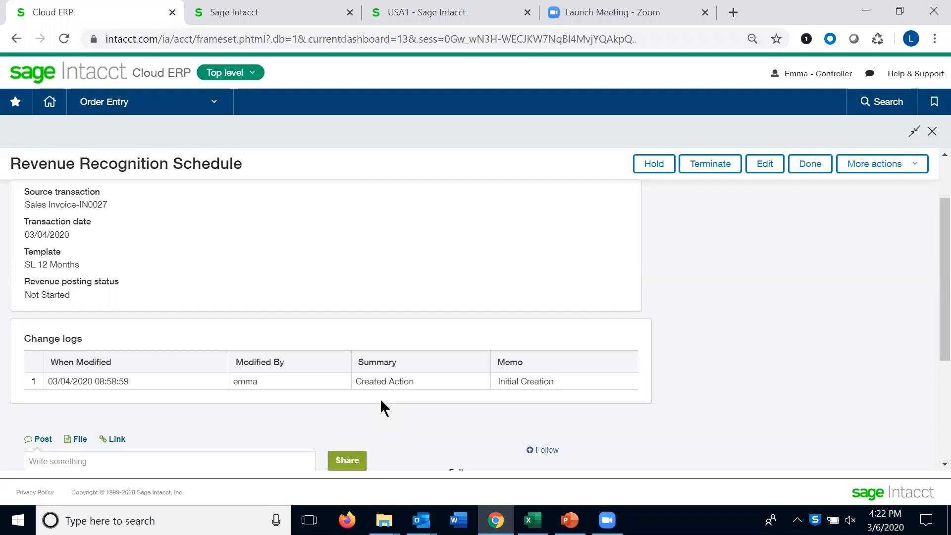
scroll(380, 399, "up", 2)
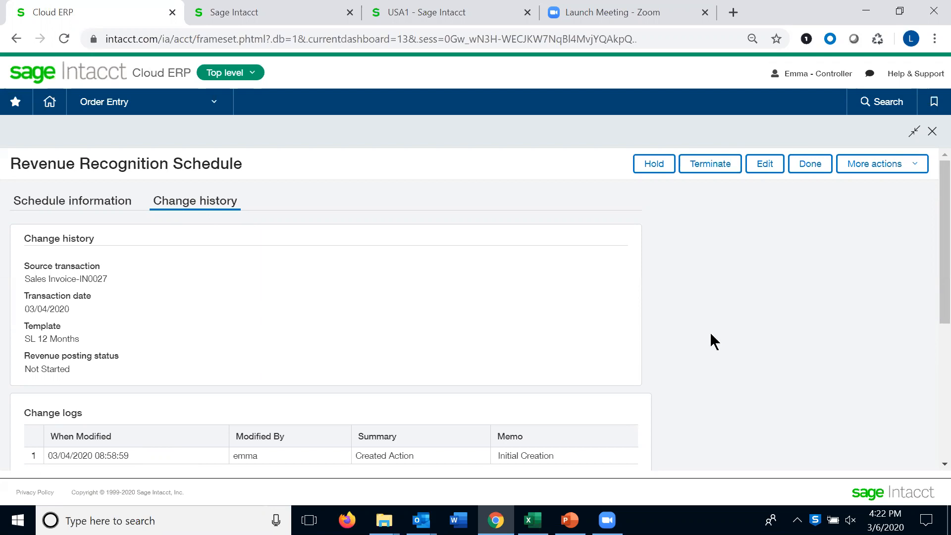
left_click(933, 132)
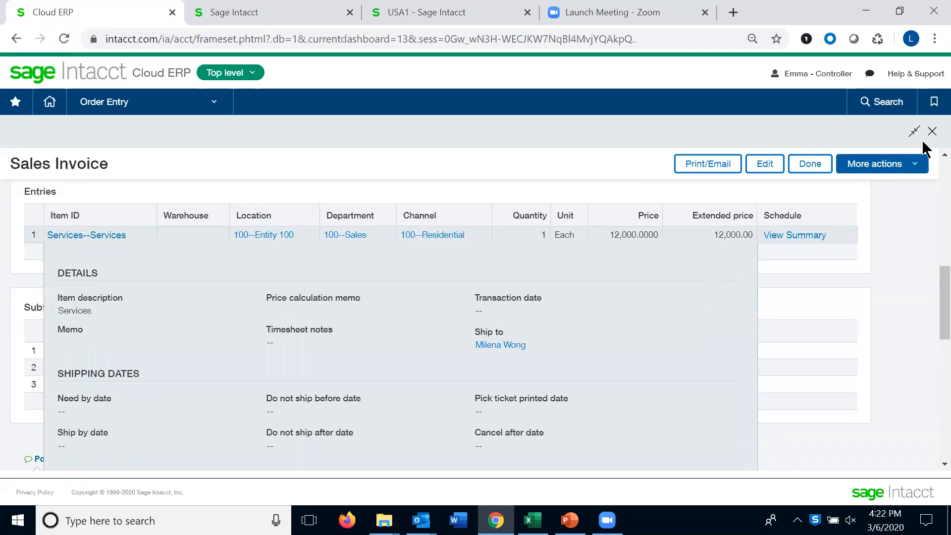
Step: Close the invoice view and return to the Order Entry sales invoice list
left_click(820, 164)
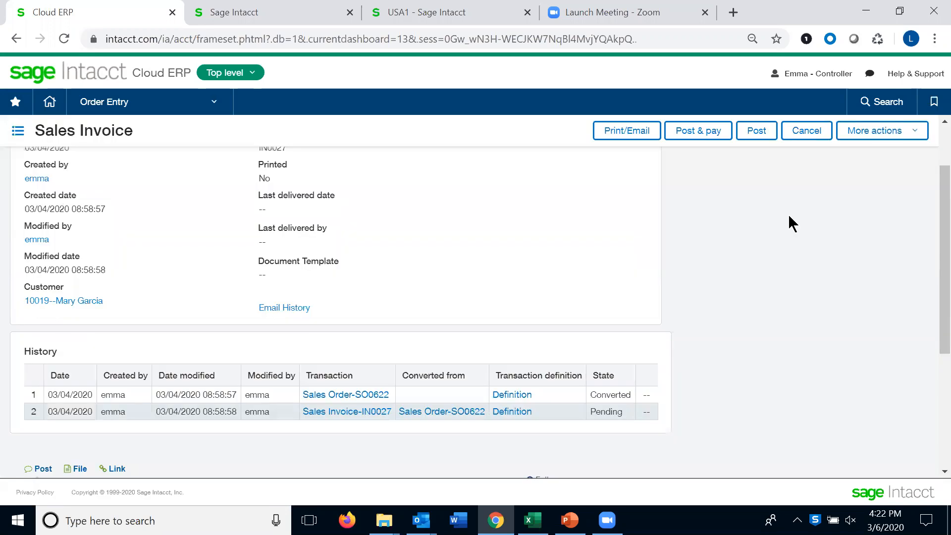
scroll(432, 318, "up", 1)
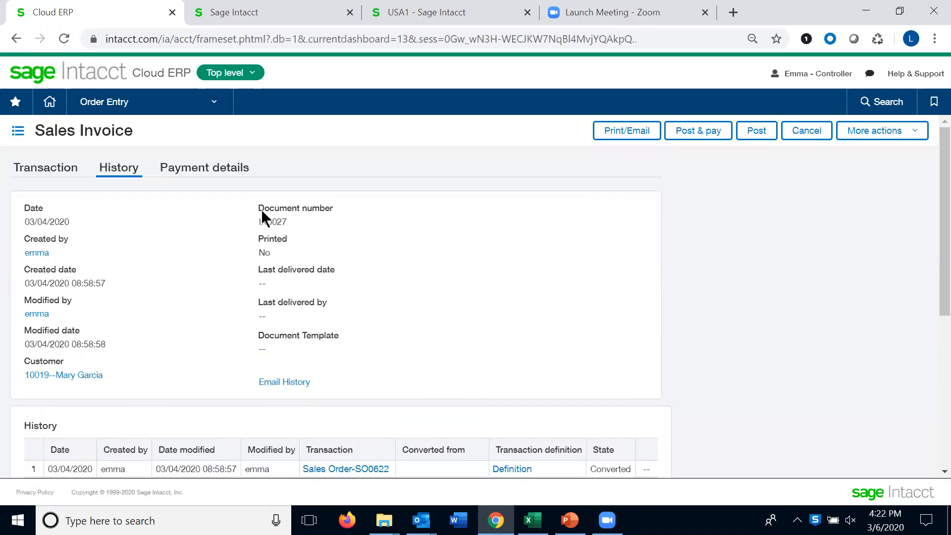
left_click(213, 105)
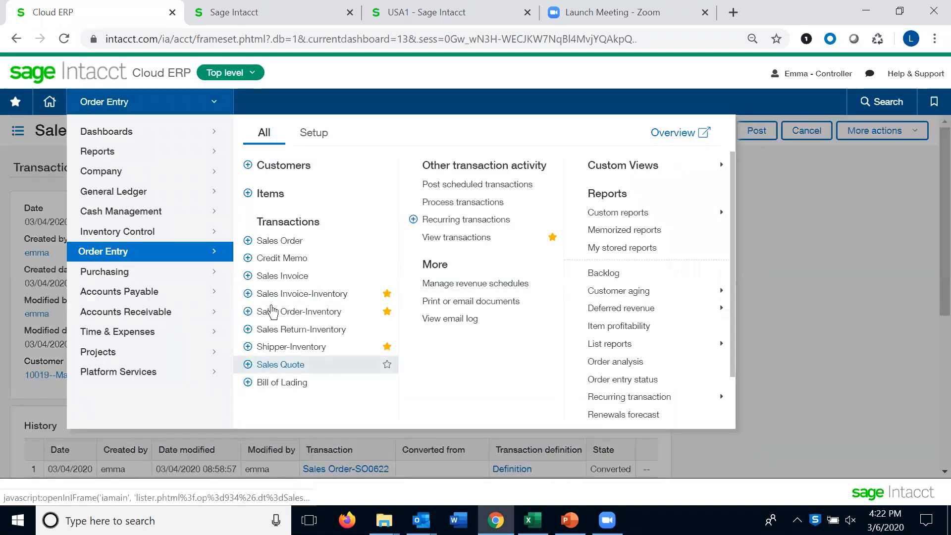
left_click(271, 277)
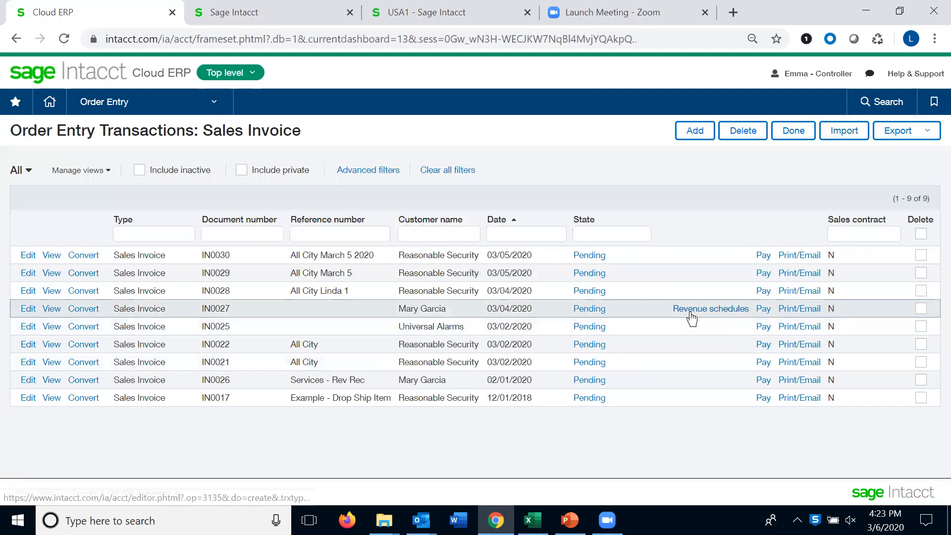
Step: Open the revenue schedules of sales invoice IN0027 and filter them to revenue posting on or before 12/31/2020
left_click(691, 315)
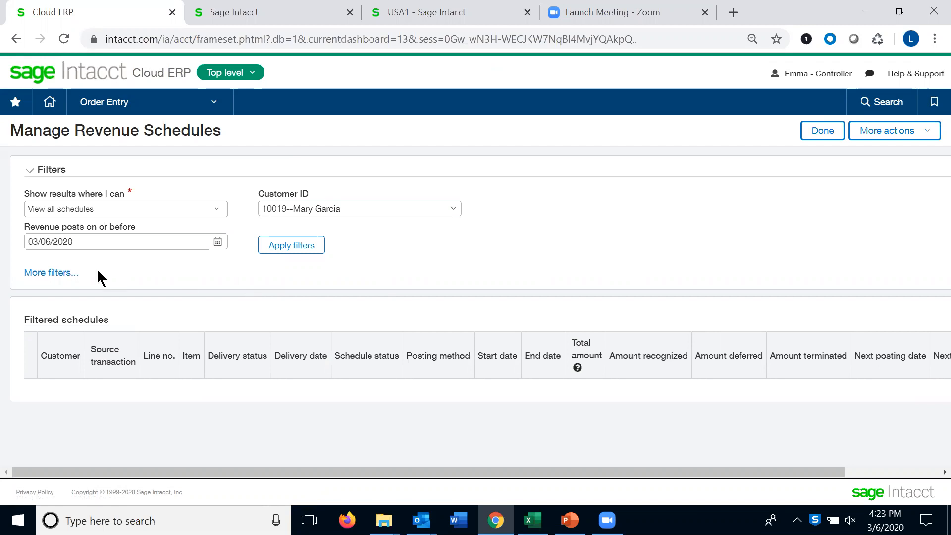
left_click(136, 241)
key("ctrl+a")
type("12/31/2020")
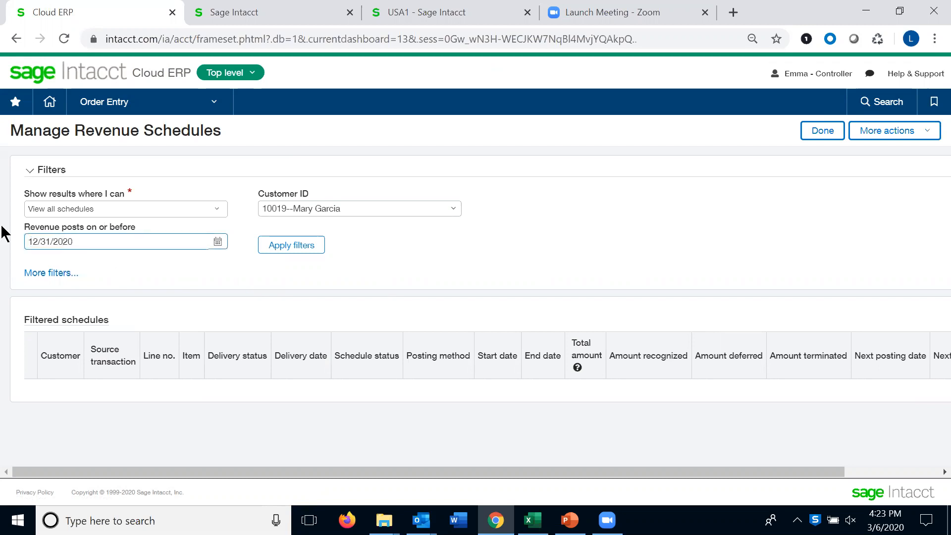
left_click(288, 249)
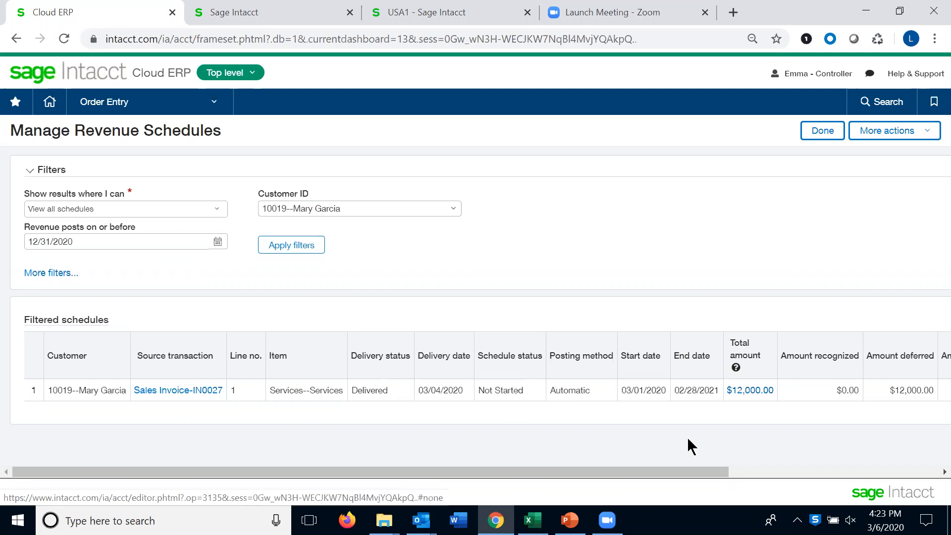
Step: Examine all columns of the filtered revenue schedule, and expand the additional filters to review their options, including the transaction types
left_click_drag(713, 471, 942, 478)
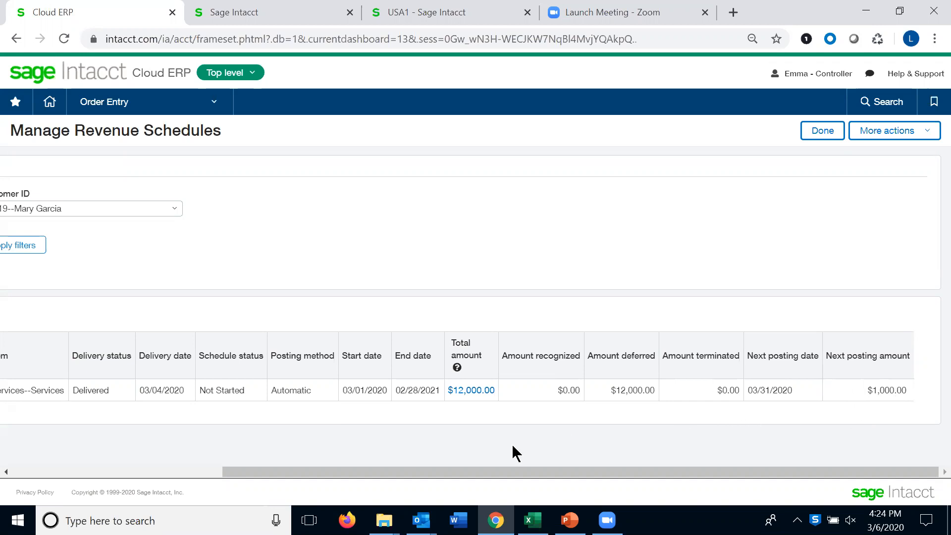
left_click_drag(420, 469, 171, 468)
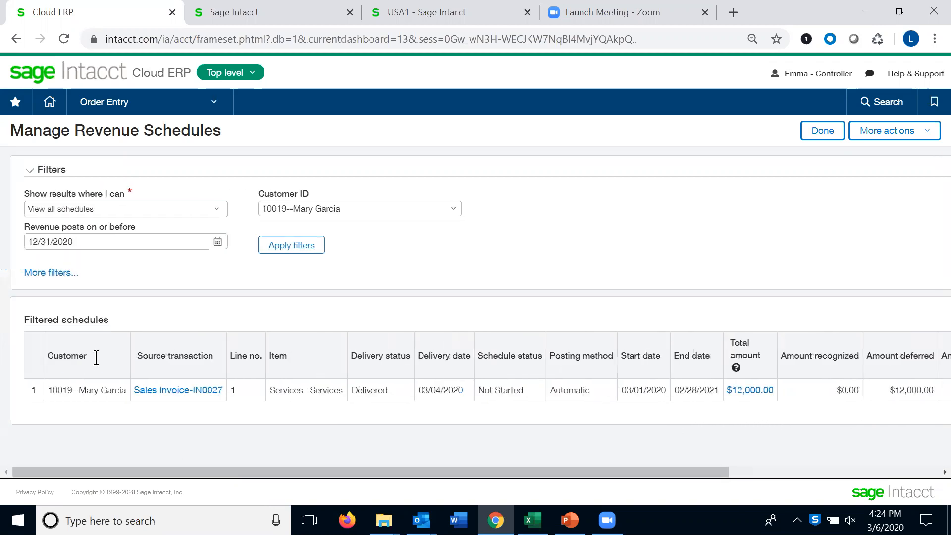
left_click(54, 272)
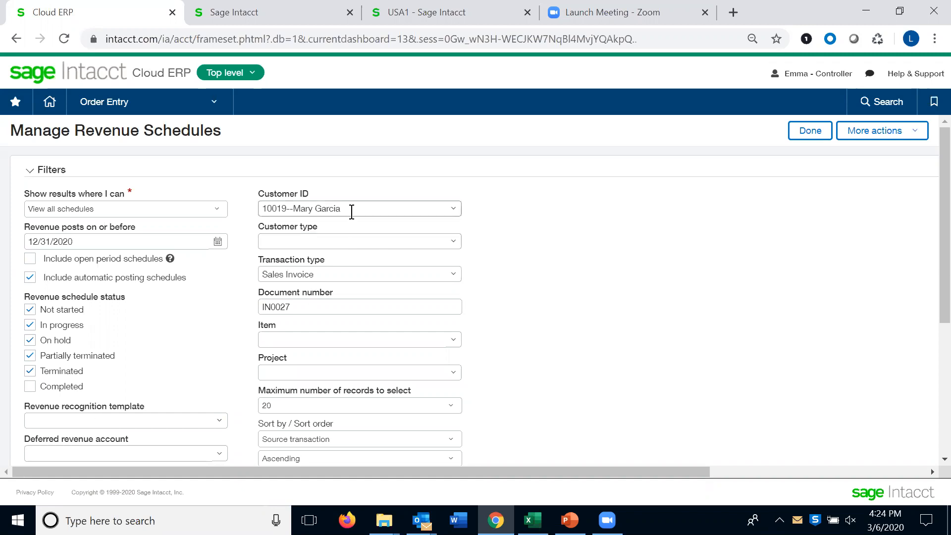
left_click(453, 274)
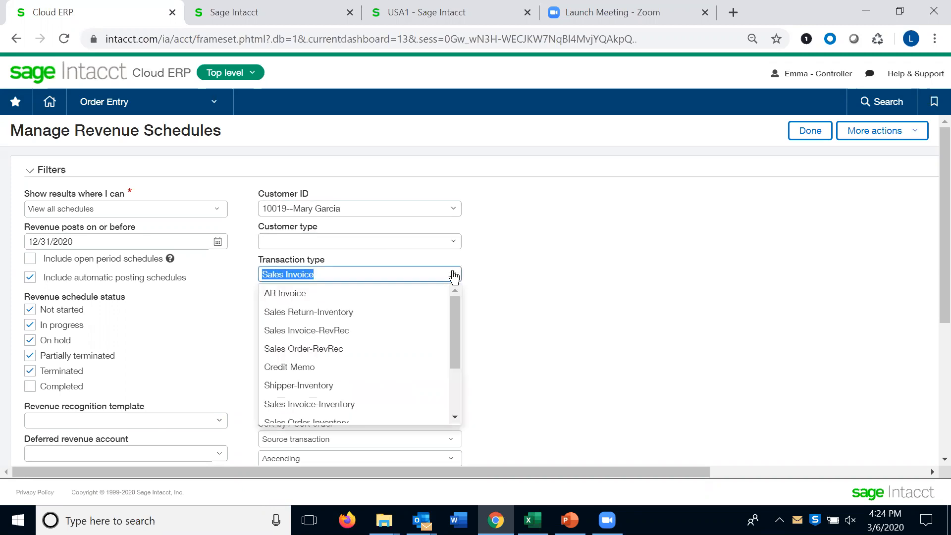
left_click(590, 280)
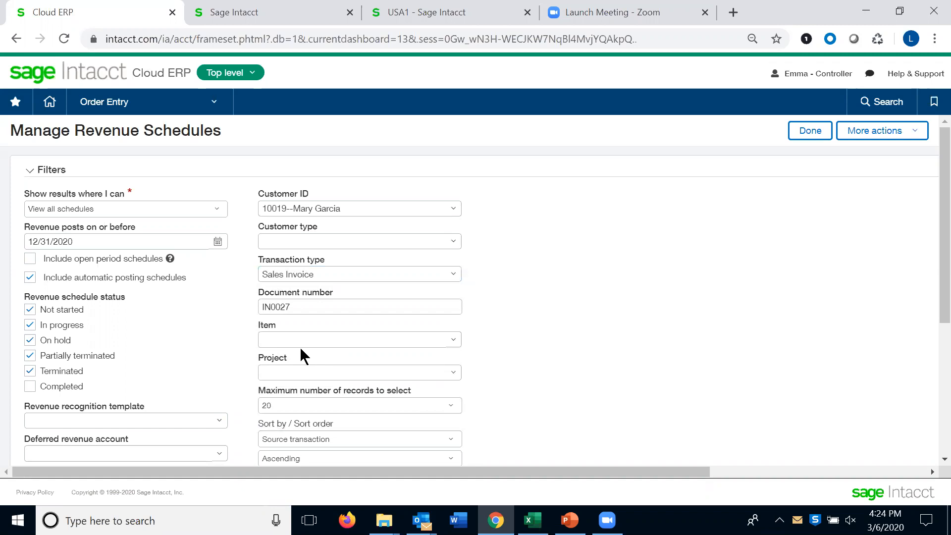
scroll(536, 394, "down", 5)
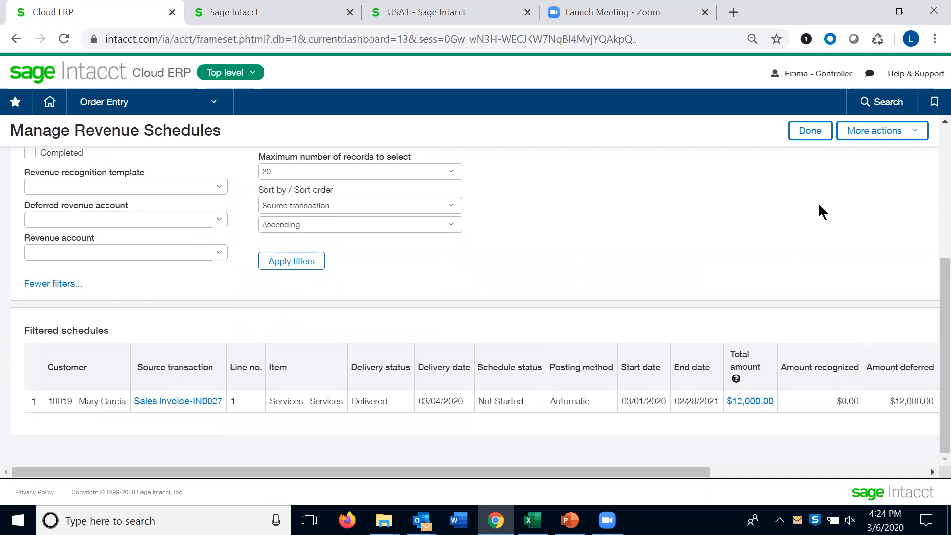
Step: Leave the revenue schedules for the bookmarked Deferred Revenue Forecast Report and review its time period and filter settings
left_click(935, 104)
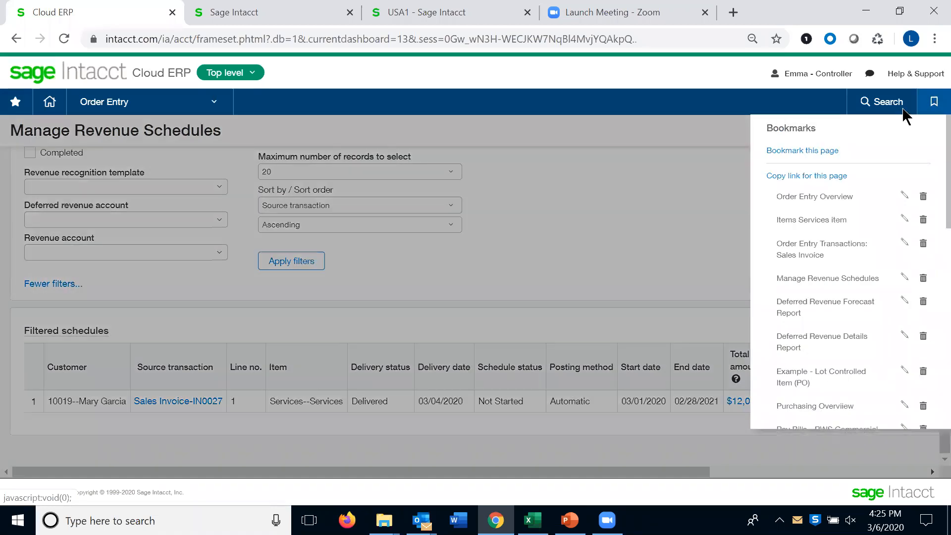
left_click(805, 304)
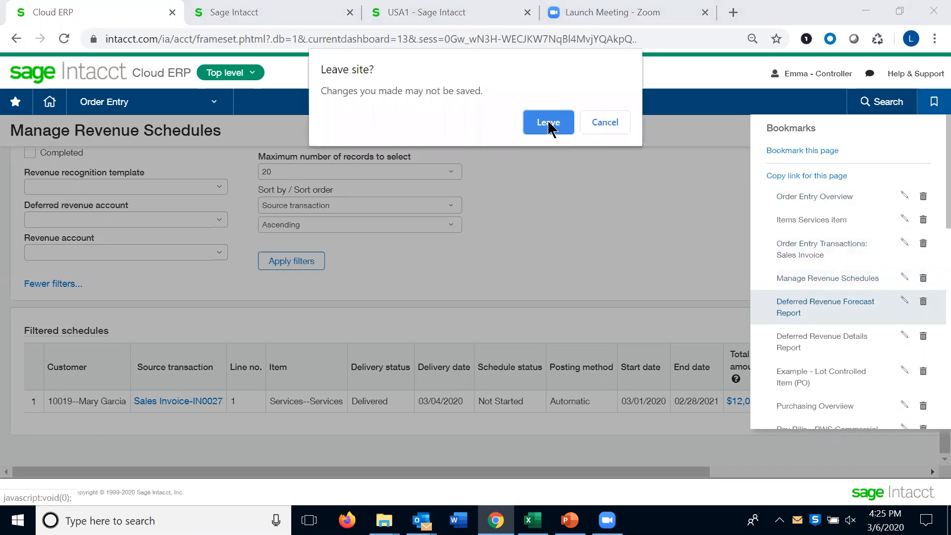
left_click(547, 122)
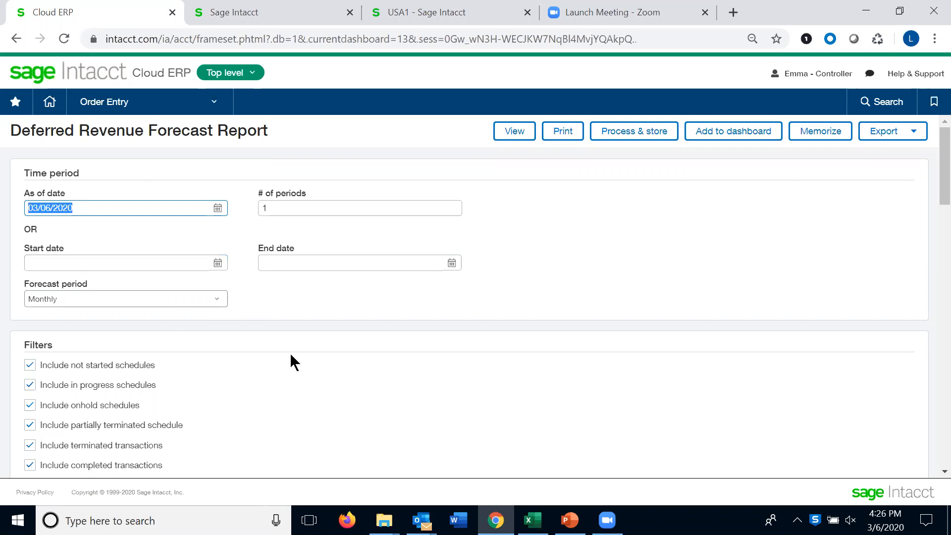
scroll(301, 384, "down", 3)
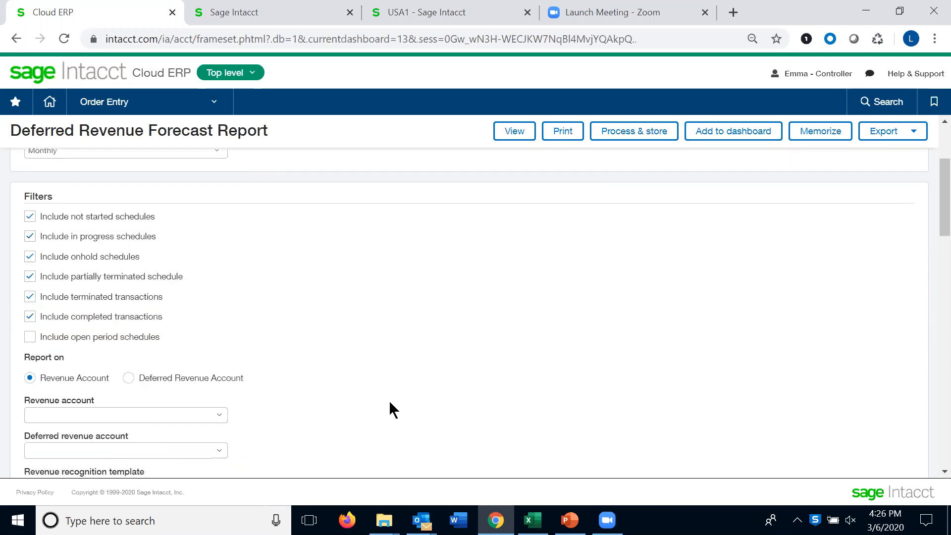
scroll(405, 404, "up", 3)
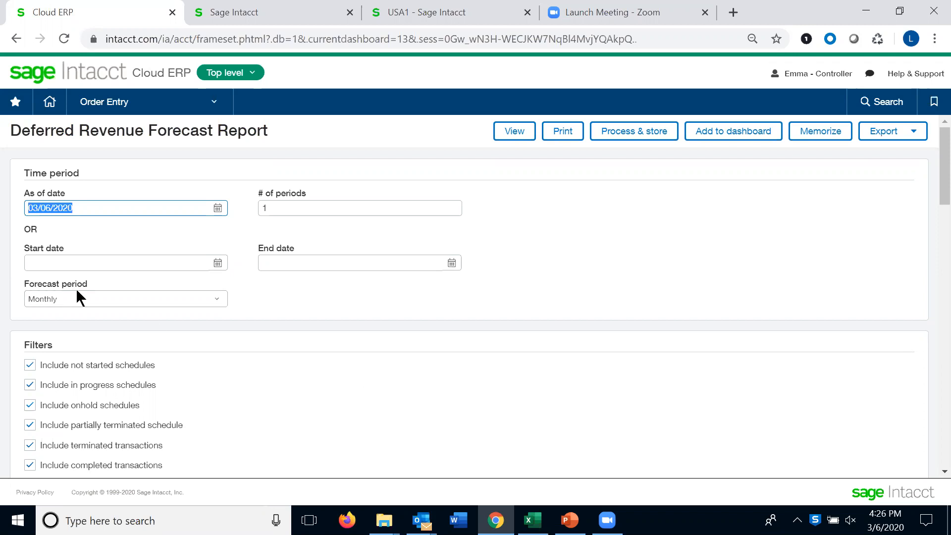
Step: Run the Deferred Revenue Forecast Report on screen with start date 01/01/2020 and end date 12/31/2020
left_click(26, 261)
type("0")
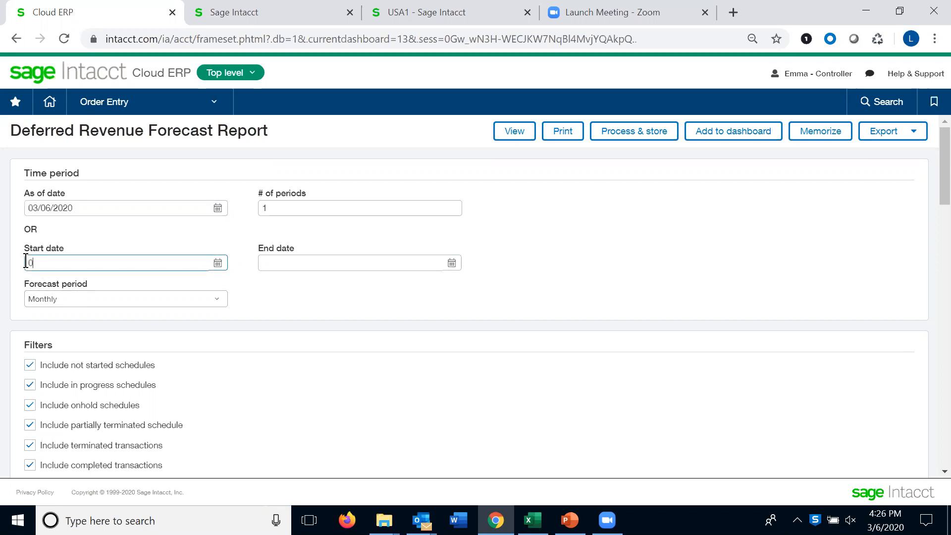
type("1/01/2020")
left_click(260, 263)
type("12/31/2020")
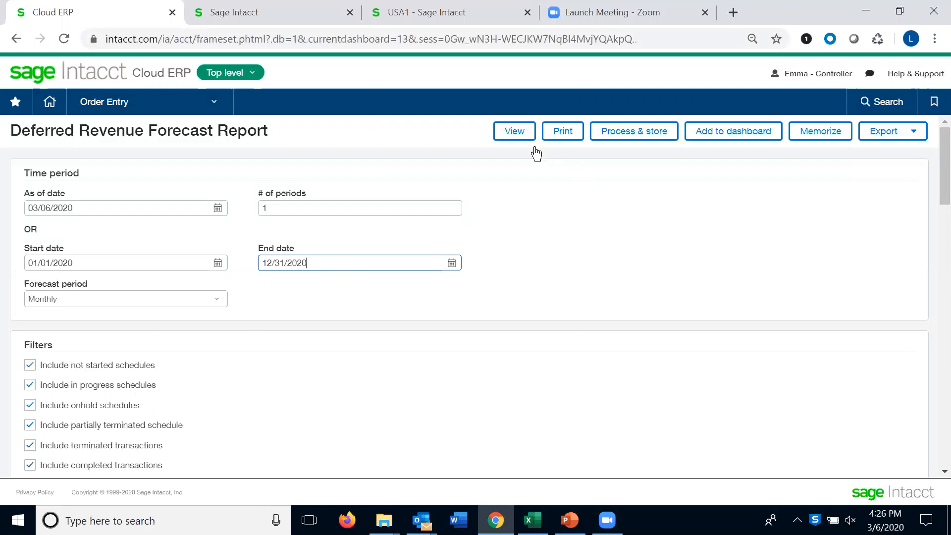
left_click(511, 136)
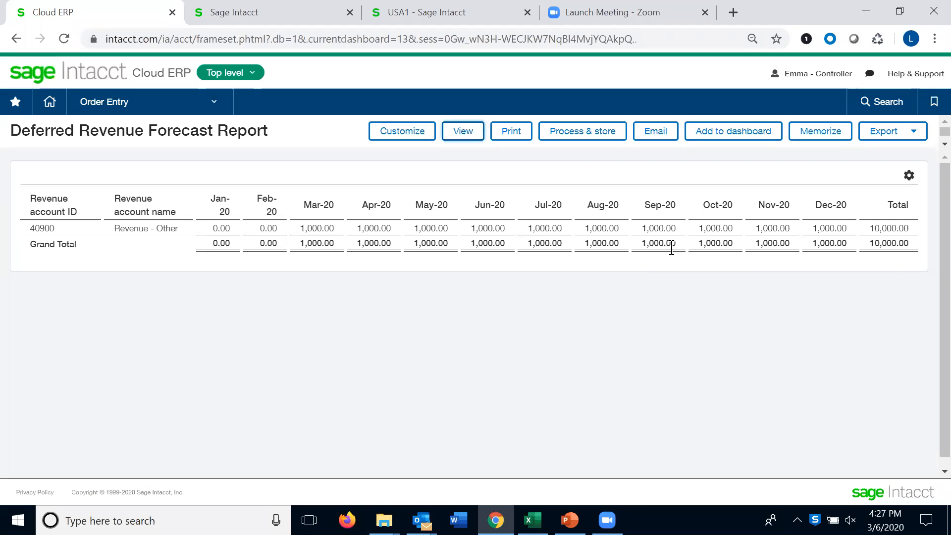
Step: Open the bookmarked Deferred Revenue Details Report and run it on screen for 01/01/2020 through 12/31/2020
left_click(934, 102)
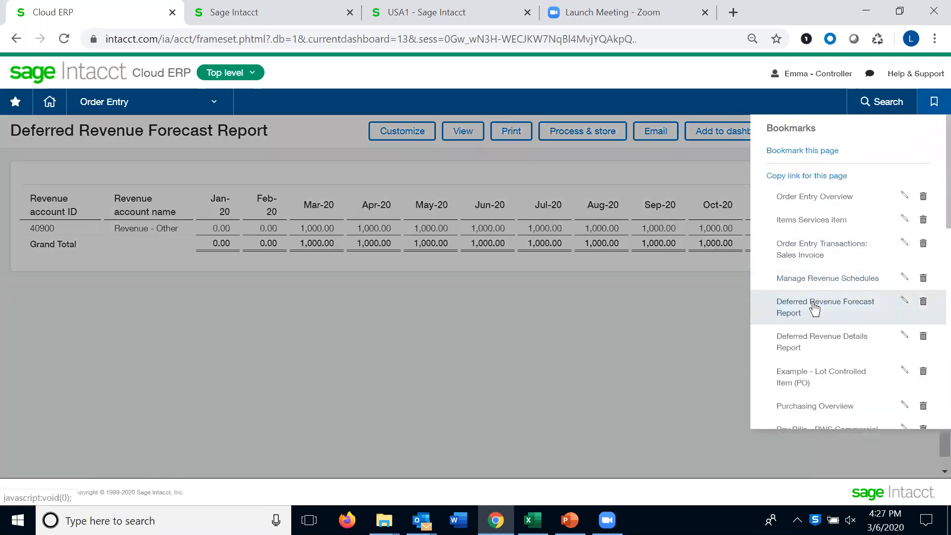
left_click(804, 337)
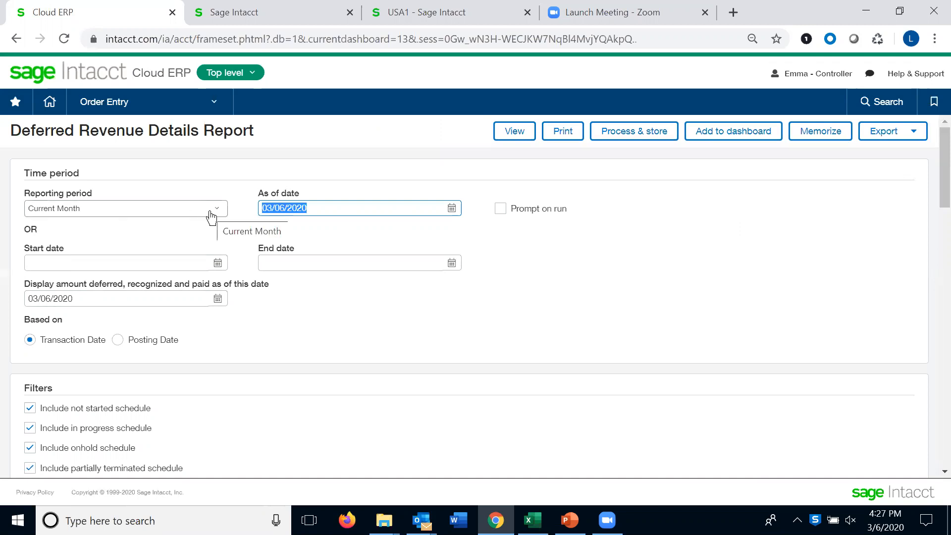
left_click(36, 264)
type("01/0")
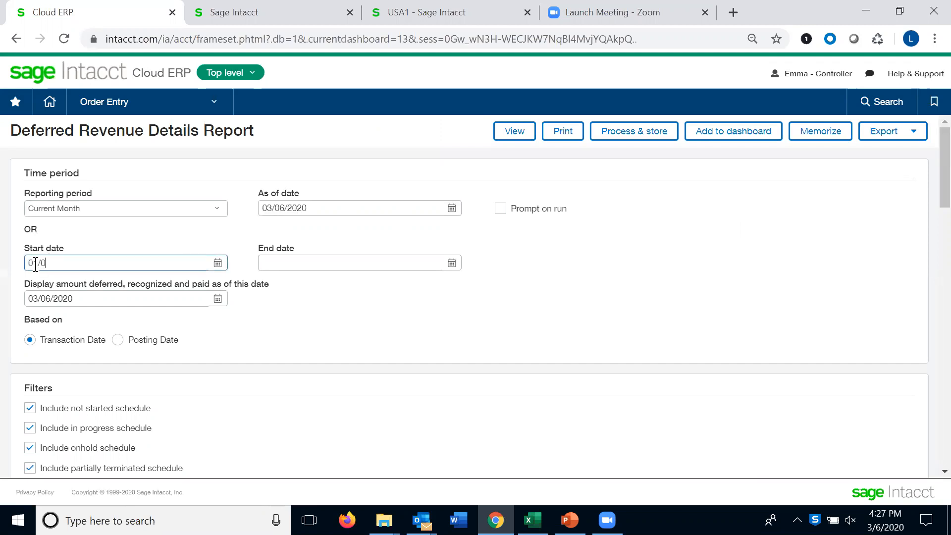
type("1/2020")
left_click(270, 263)
type("12/31/2020")
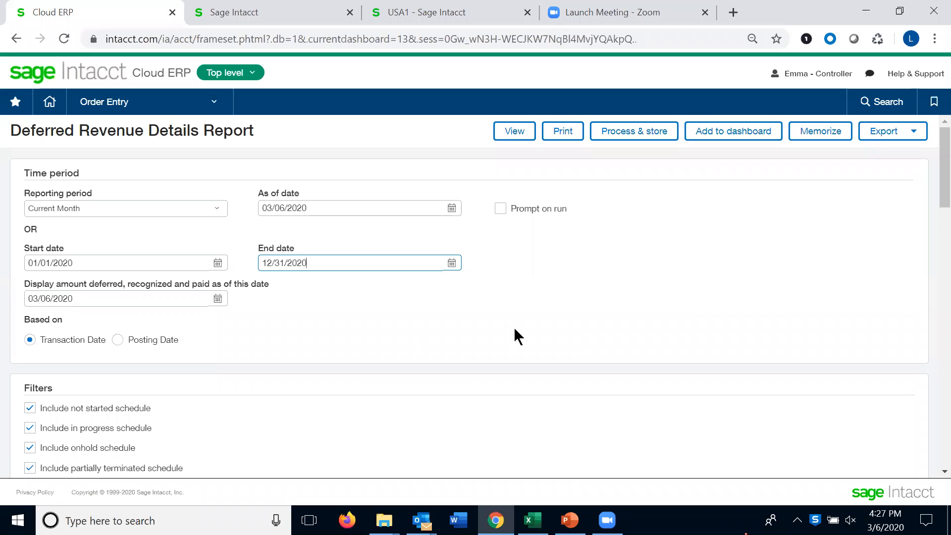
left_click(512, 133)
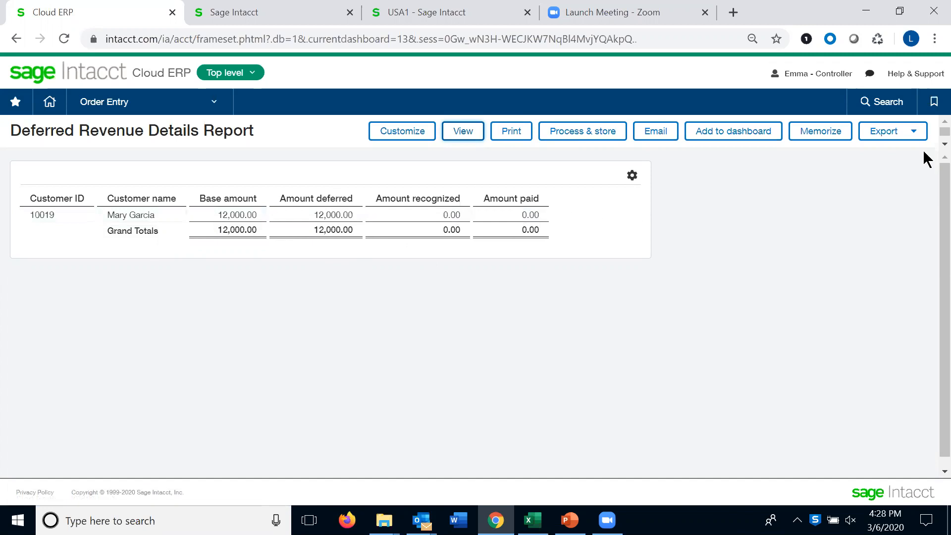
Step: Leave the details report and open the bookmarked Order Entry Overview page
left_click(934, 104)
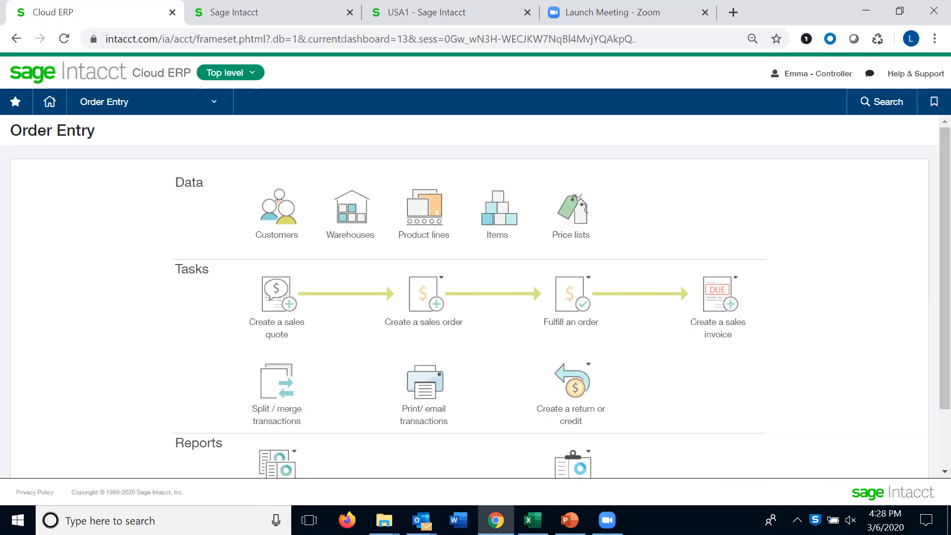
Step: Switch to PowerPoint, start the slide show from the Solution Presentation slide, and advance to the Summary slide
left_click(570, 520)
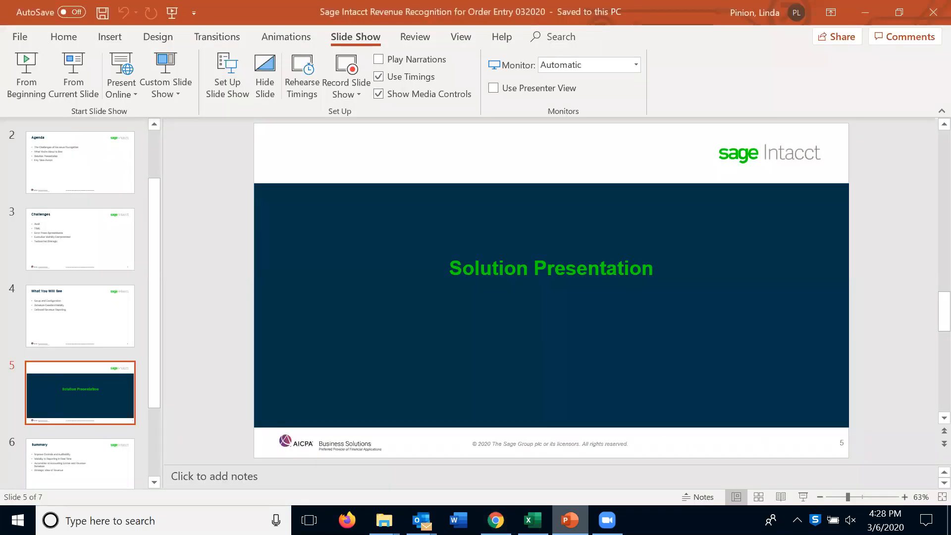
left_click(64, 96)
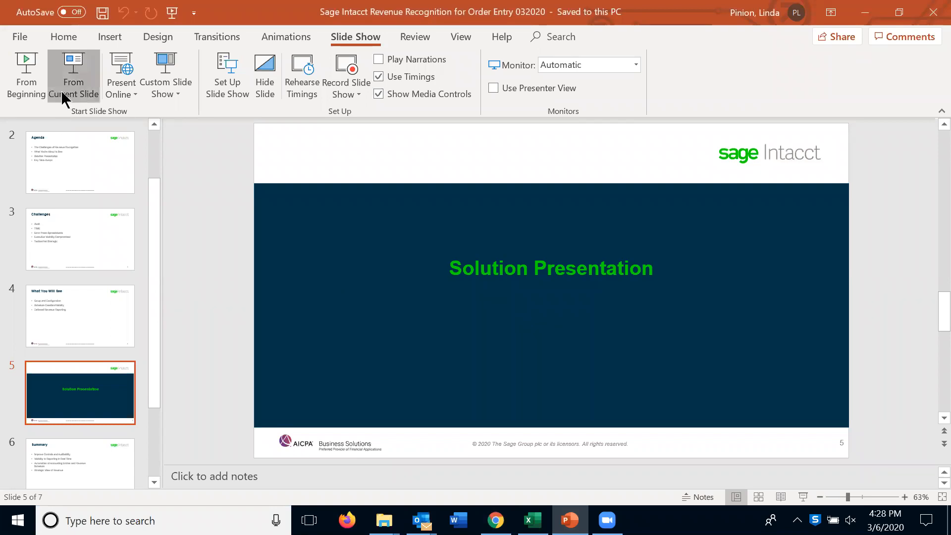
key("Right")
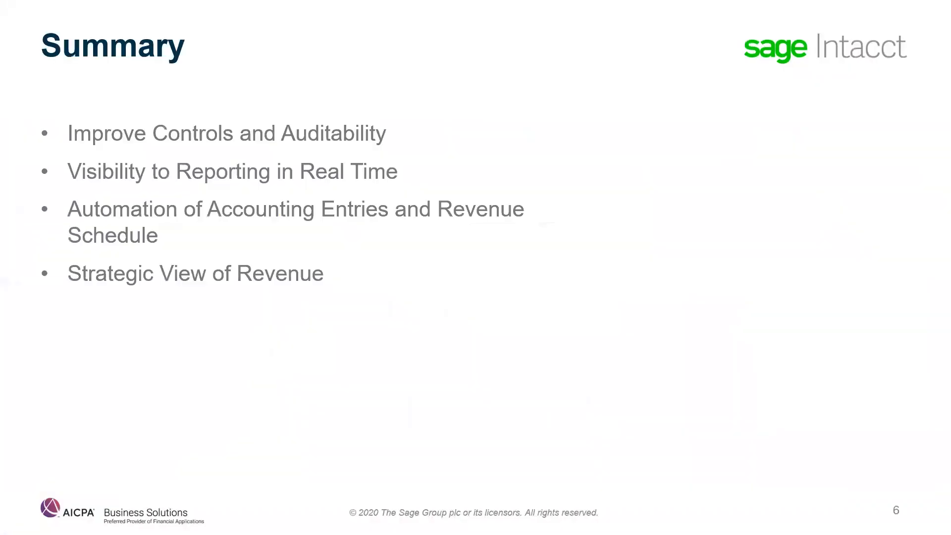